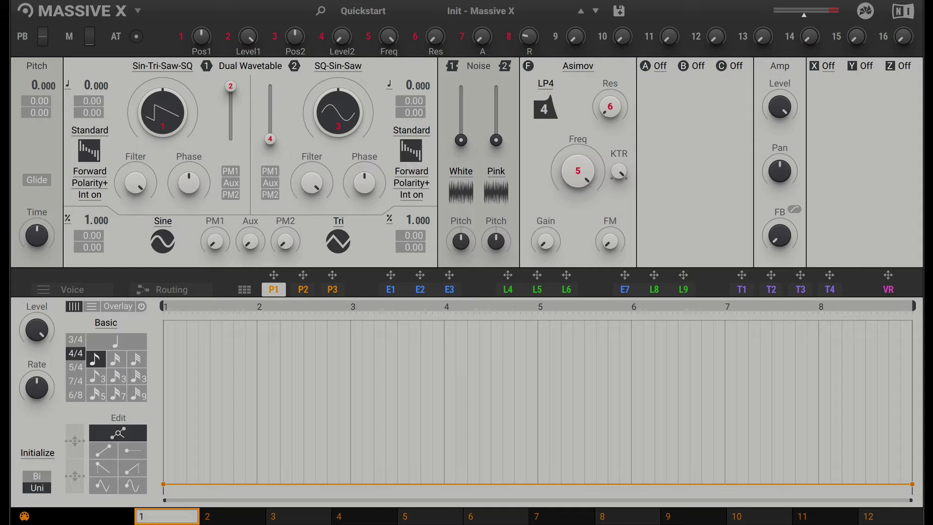
# - Load the Init - Massive X preset from the preset browser, then close the browser
pyautogui.click(532, 13)
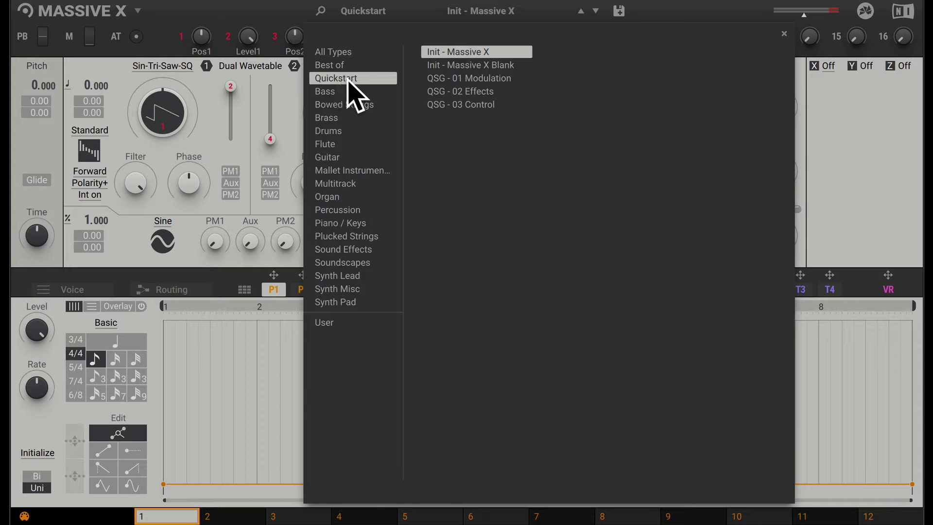
pyautogui.click(467, 67)
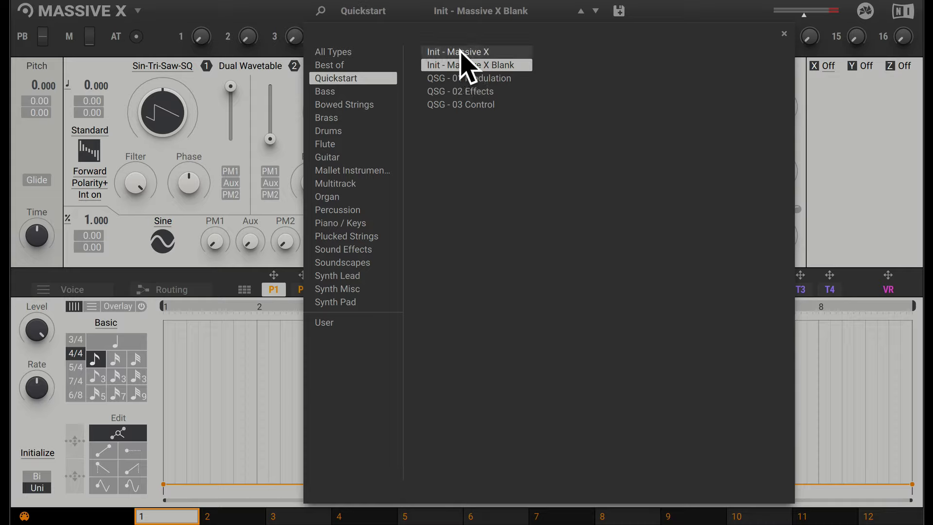
pyautogui.click(461, 52)
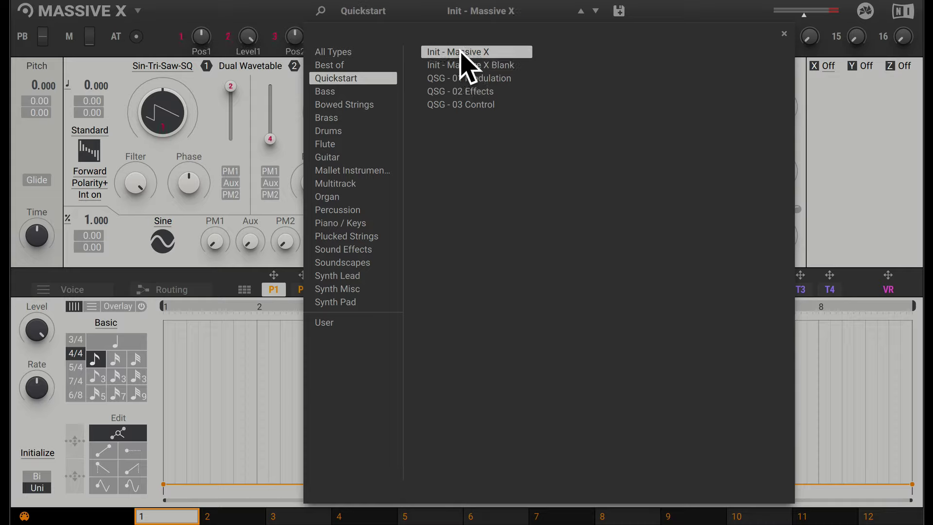
pyautogui.click(491, 6)
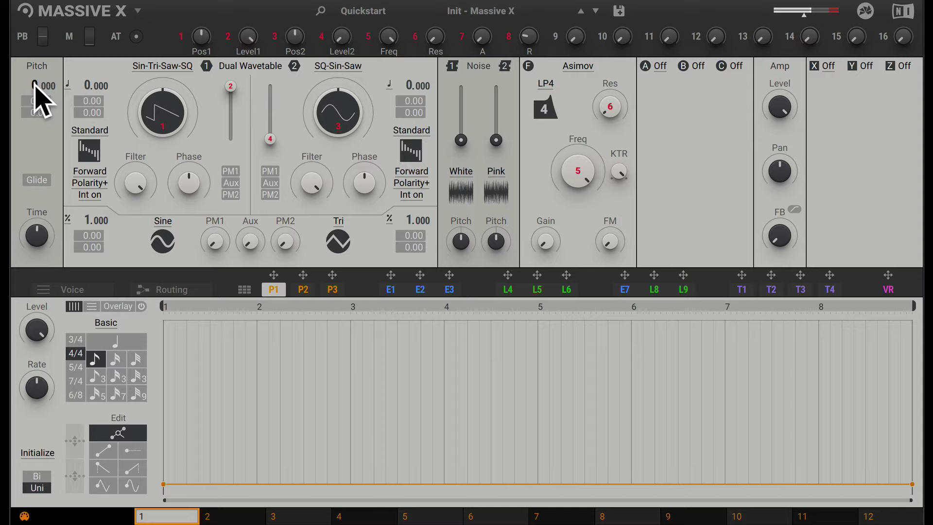
pyautogui.moveTo(38, 94)
pyautogui.mouseDown()
pyautogui.moveTo(38, 73)
pyautogui.moveTo(49, 77)
pyautogui.moveTo(48, 93)
pyautogui.mouseUp()
pyautogui.doubleClick(36, 83)
pyautogui.click(33, 181)
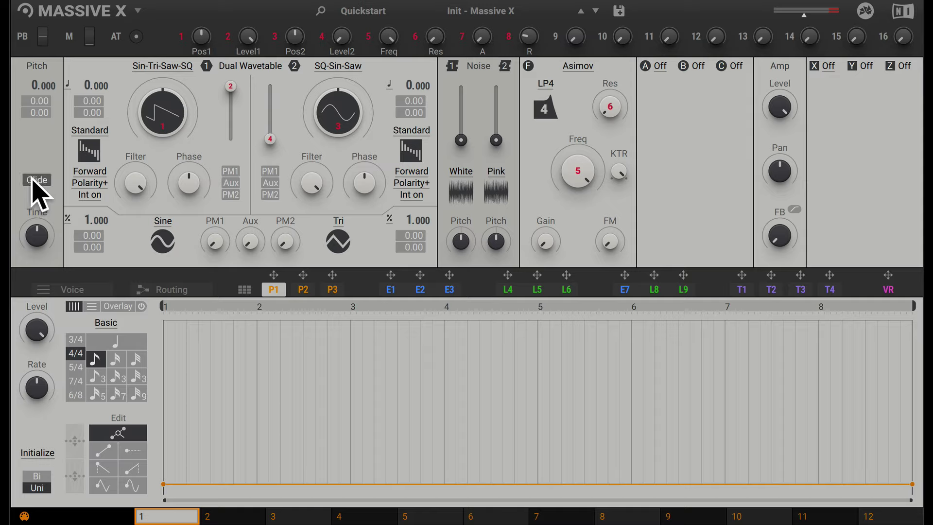
pyautogui.click(32, 180)
pyautogui.click(37, 181)
pyautogui.moveTo(38, 240); pyautogui.dragTo(37, 235)
pyautogui.moveTo(37, 235); pyautogui.dragTo(39, 232)
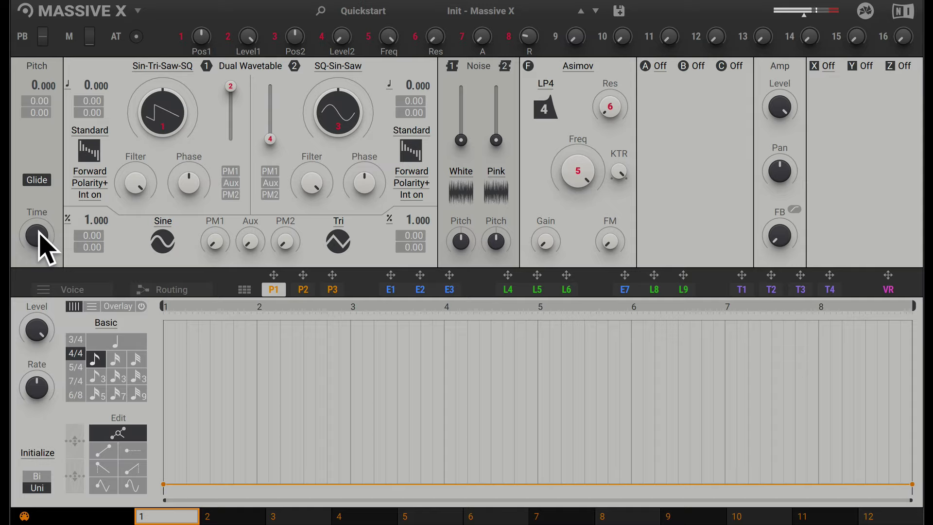
pyautogui.moveTo(39, 232); pyautogui.dragTo(37, 233)
pyautogui.click(35, 179)
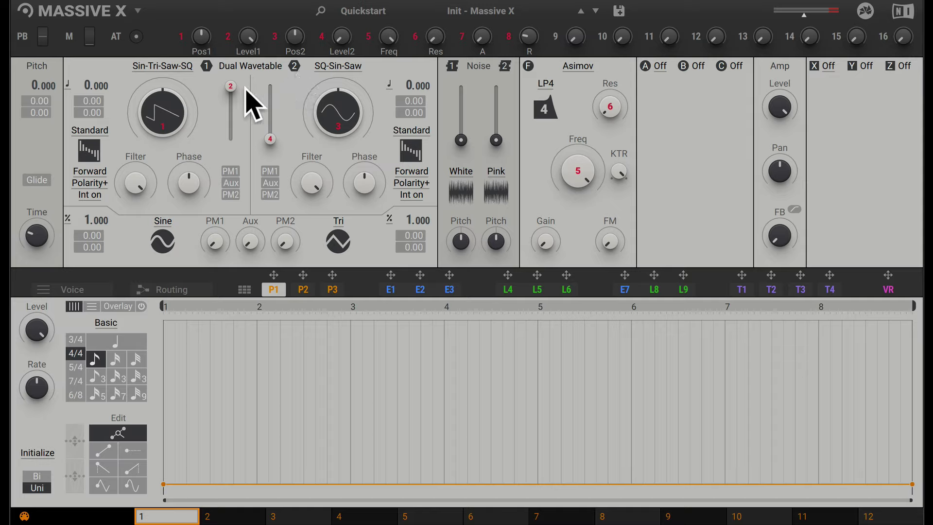
# - Sweep oscillator 1's wavetable position and check its wavetable list without changing it
pyautogui.moveTo(231, 88); pyautogui.dragTo(232, 141)
pyautogui.moveTo(232, 137); pyautogui.dragTo(232, 112)
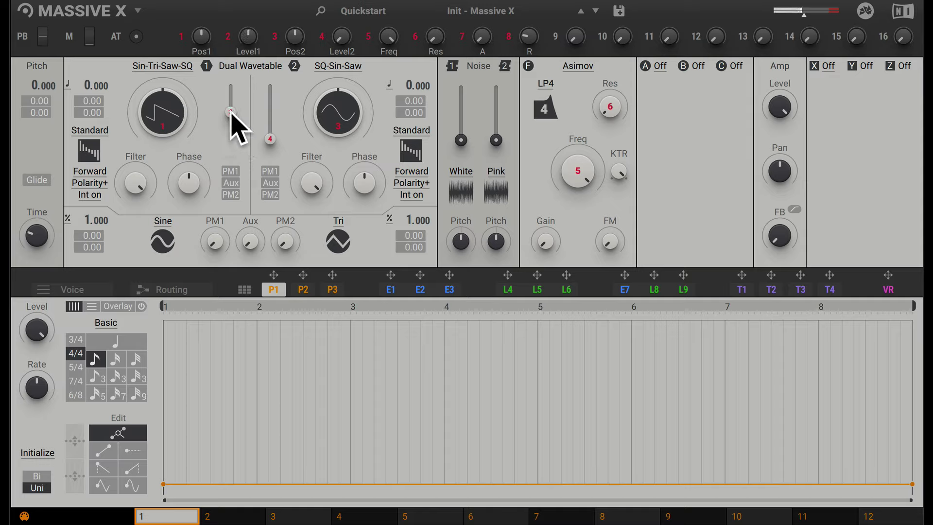
pyautogui.click(156, 68)
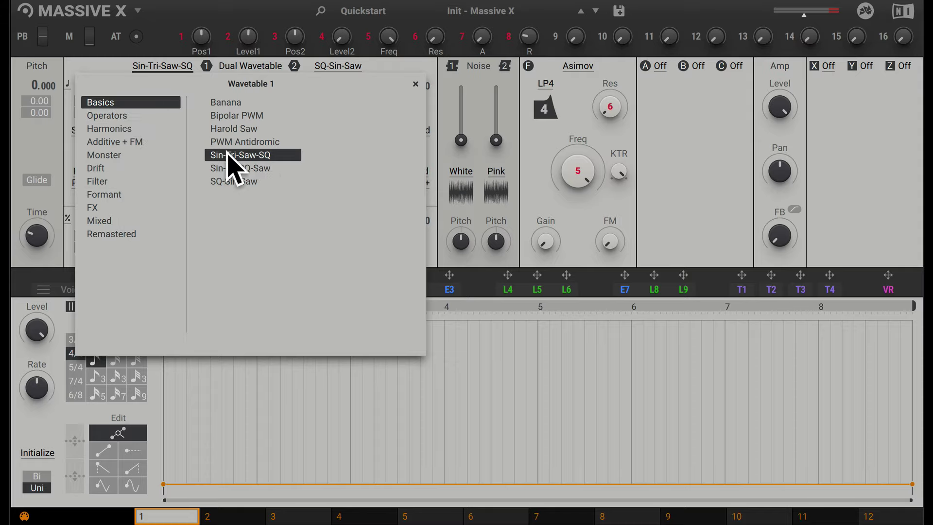
pyautogui.click(78, 64)
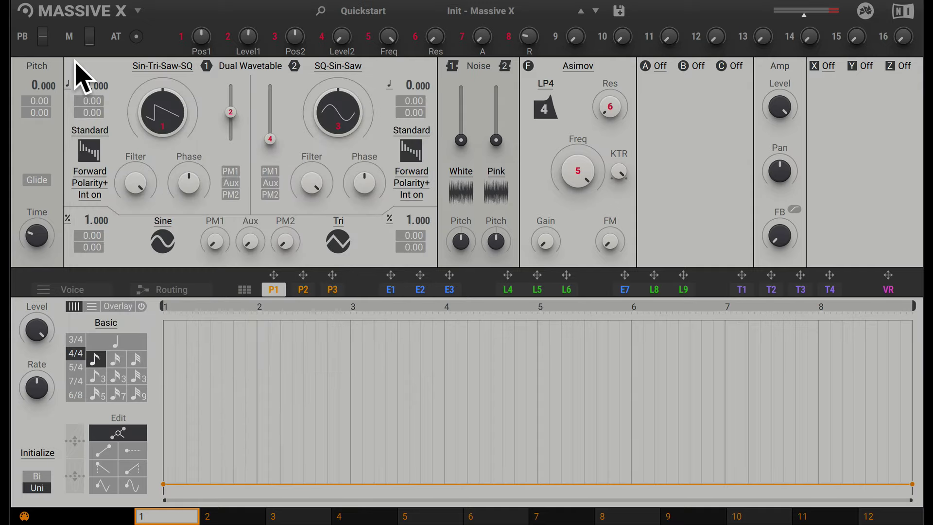
# - Move oscillator 1's position from the sine end toward triangle and saw, and reset pitch to 0.000
pyautogui.moveTo(153, 114)
pyautogui.mouseDown()
pyautogui.moveTo(152, 141)
pyautogui.moveTo(152, 121)
pyautogui.mouseUp()
pyautogui.moveTo(152, 122); pyautogui.dragTo(152, 145)
pyautogui.moveTo(101, 90); pyautogui.dragTo(88, 75)
pyautogui.doubleClick(86, 81)
pyautogui.click(91, 138)
pyautogui.click(81, 178)
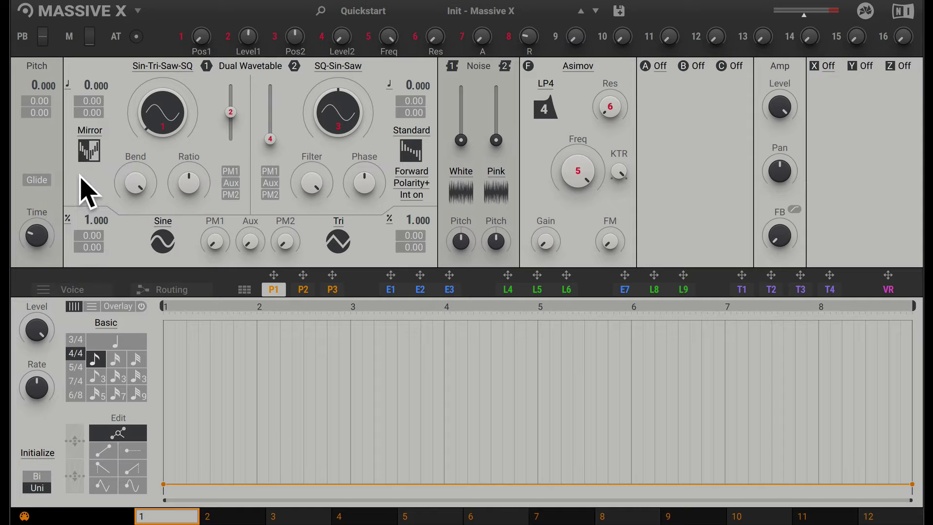
pyautogui.click(91, 141)
pyautogui.click(89, 150)
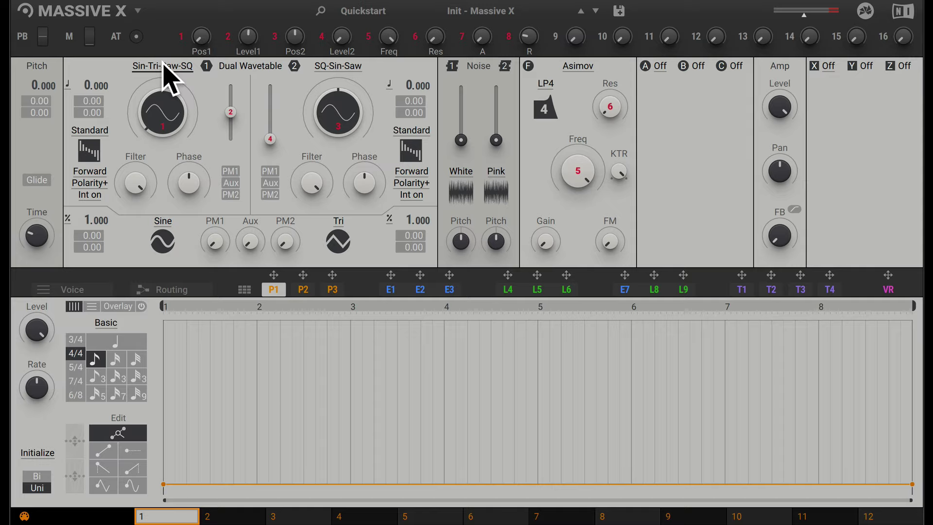
# - Drag oscillator 2's SQ-Sin-Saw wavetable position up, then slightly back down, toward the saw ramp
pyautogui.moveTo(270, 141); pyautogui.dragTo(321, 96)
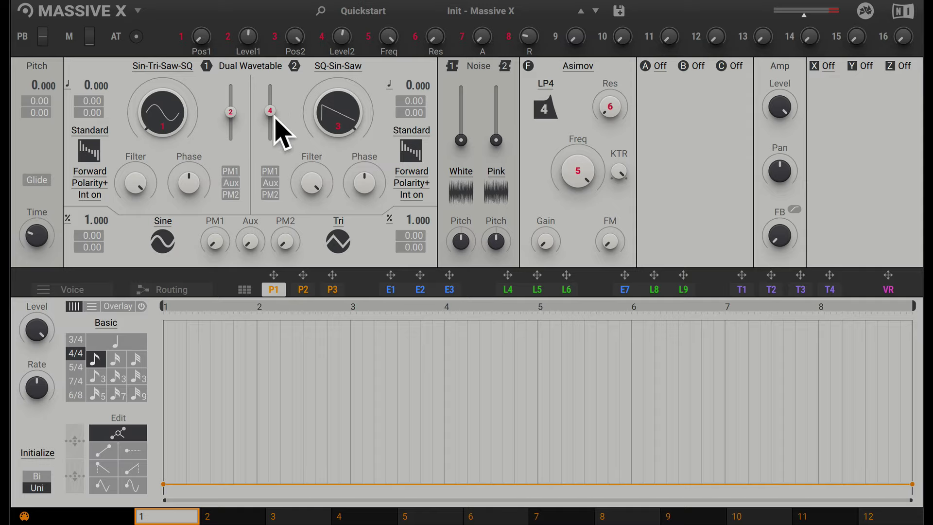
pyautogui.moveTo(270, 110)
pyautogui.mouseDown()
pyautogui.moveTo(270, 138)
pyautogui.moveTo(270, 108)
pyautogui.mouseUp()
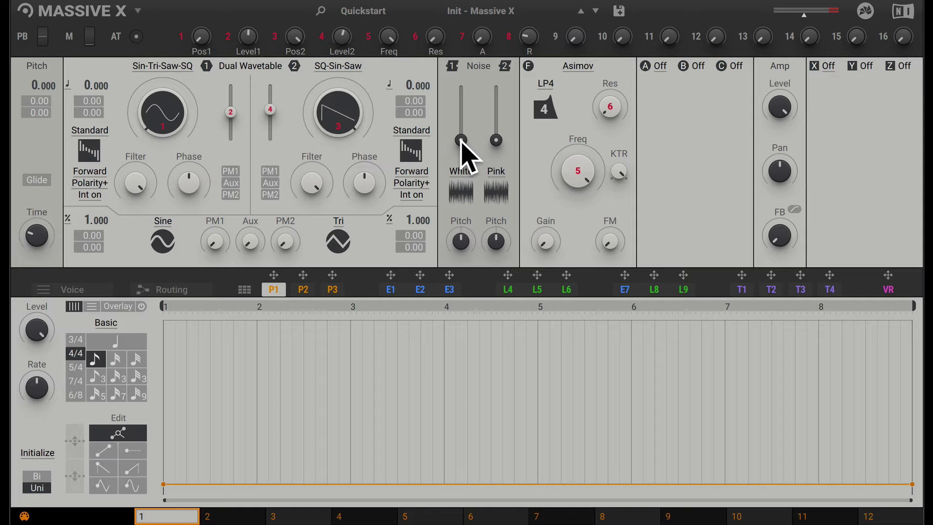
# - Raise the White noise level, lower its pitch, and load Environment > Bubbles into noise 1
pyautogui.moveTo(461, 140); pyautogui.dragTo(462, 116)
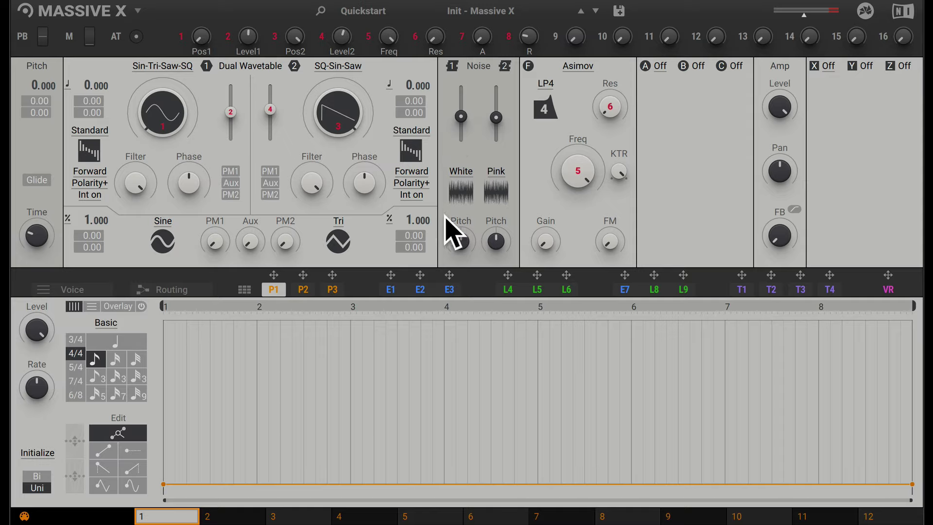
pyautogui.moveTo(461, 241); pyautogui.dragTo(461, 264)
pyautogui.click(462, 179)
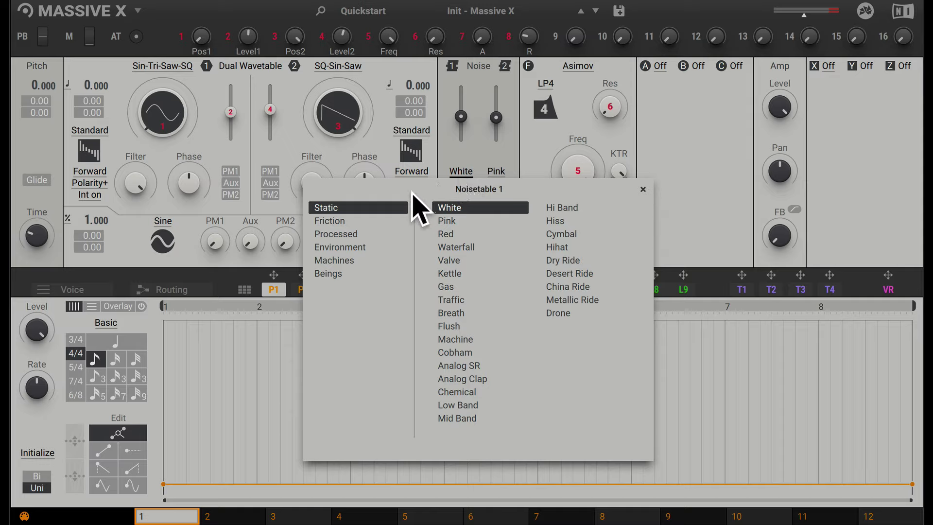
pyautogui.click(343, 249)
pyautogui.click(448, 208)
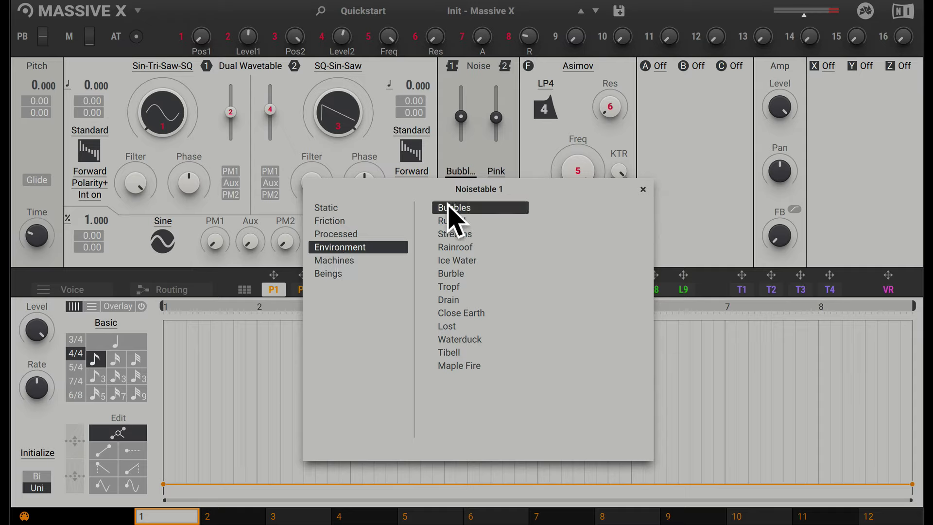
# - Lower the Pink noise level, swap noise 1 to Ice Water, and turn its level down
pyautogui.moveTo(496, 118); pyautogui.dragTo(460, 107)
pyautogui.click(464, 192)
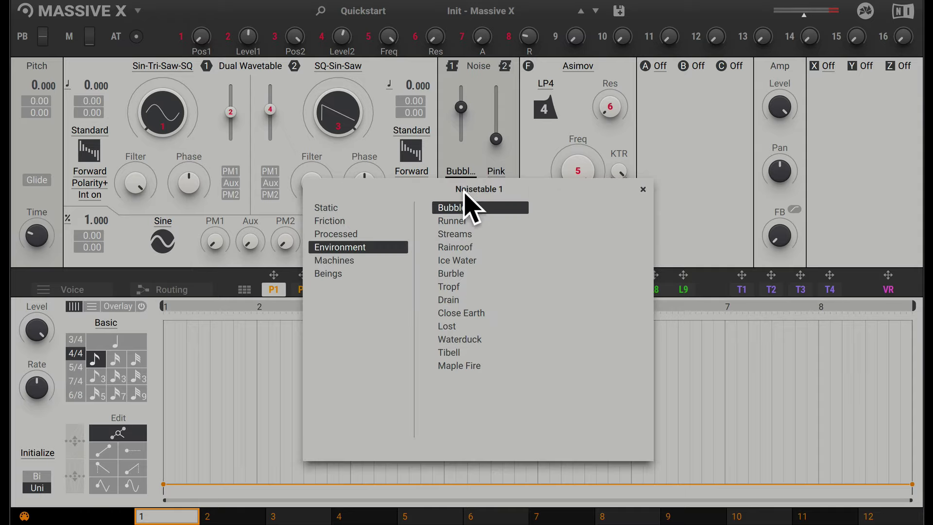
pyautogui.click(458, 262)
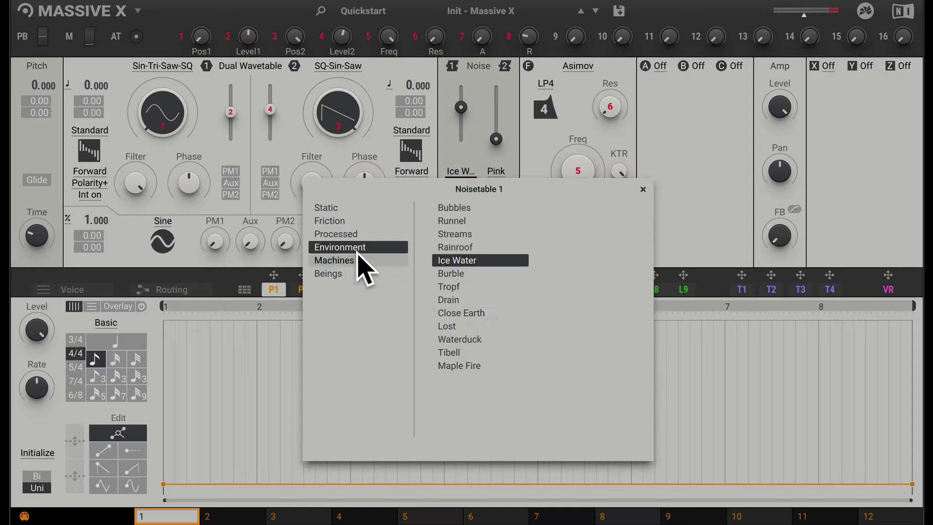
pyautogui.click(475, 139)
pyautogui.moveTo(460, 107); pyautogui.dragTo(461, 140)
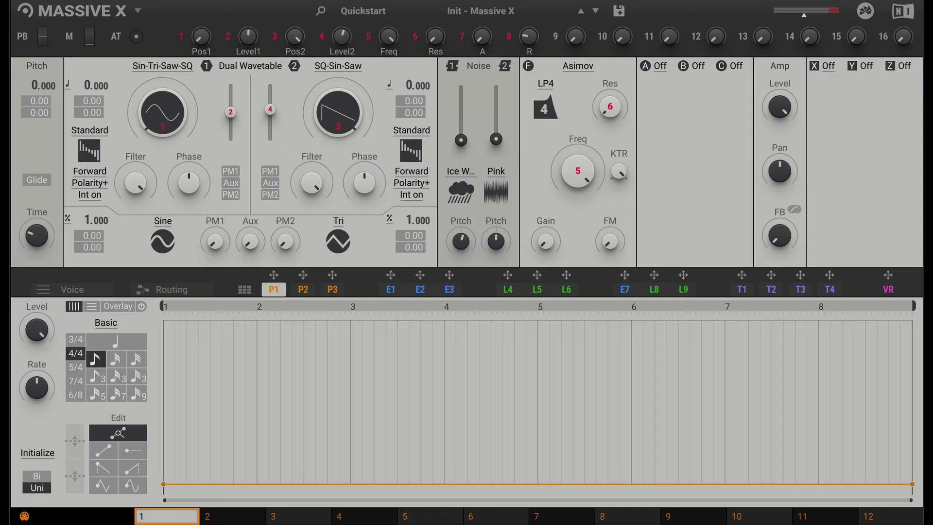
# - Replace the Asimov filter with Scanner and lower its cutoff frequency
pyautogui.click(575, 68)
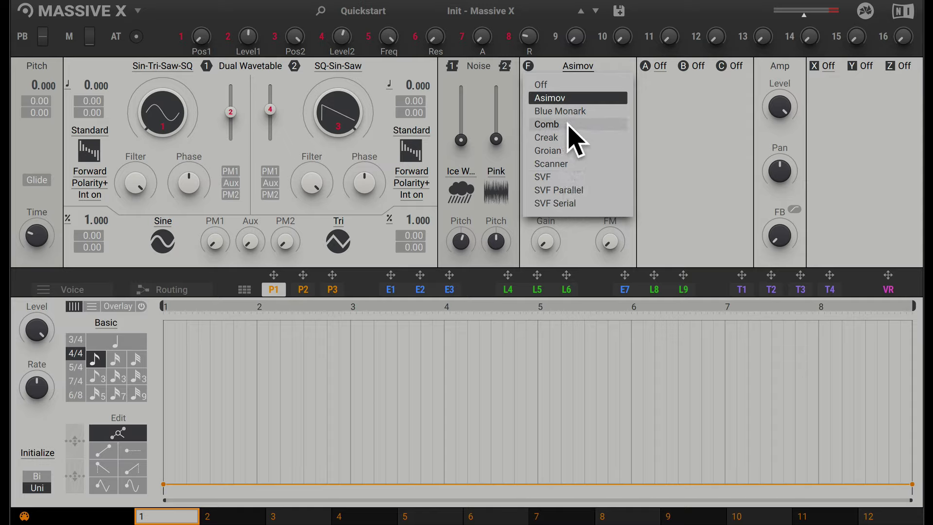
pyautogui.click(553, 164)
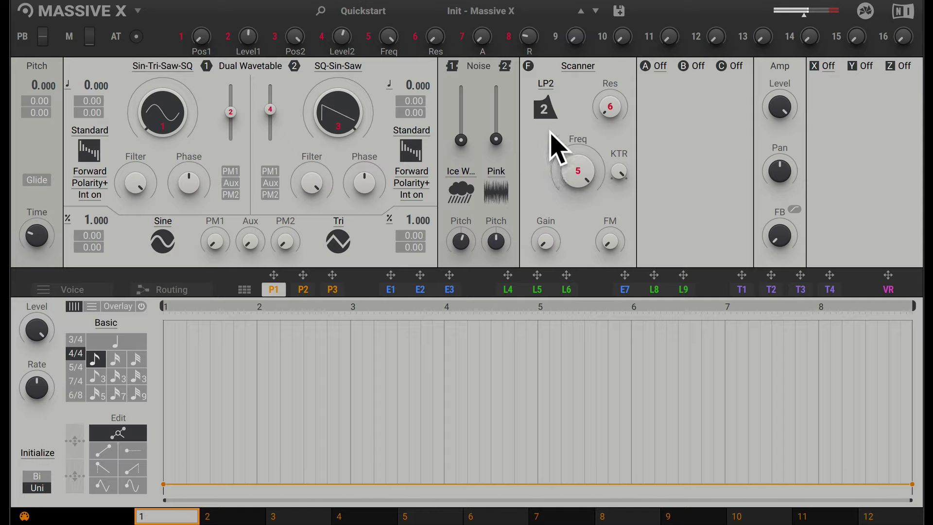
pyautogui.moveTo(559, 146)
pyautogui.mouseDown()
pyautogui.moveTo(558, 197)
pyautogui.moveTo(571, 151)
pyautogui.mouseUp()
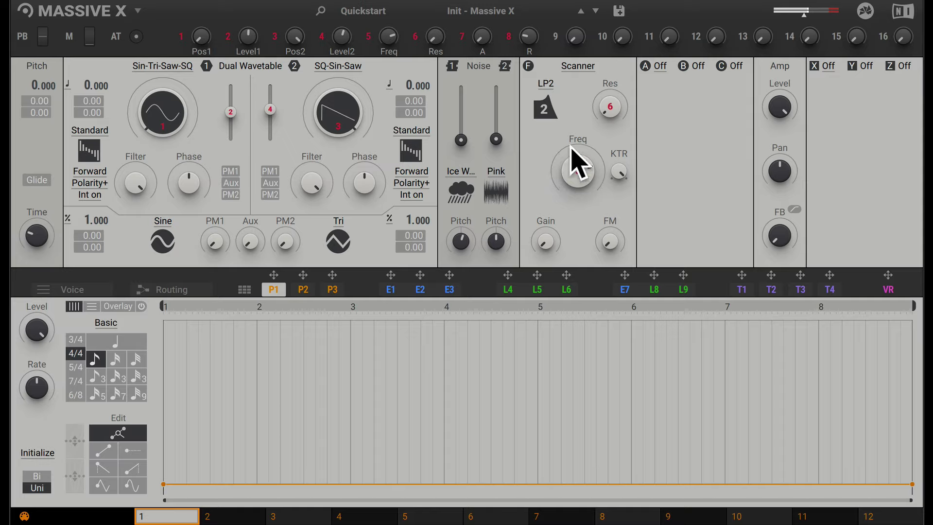
# - Keep Scanner in LP2 mode, tweak resonance and cutoff, and set filter Gain to 12 o'clock
pyautogui.click(544, 83)
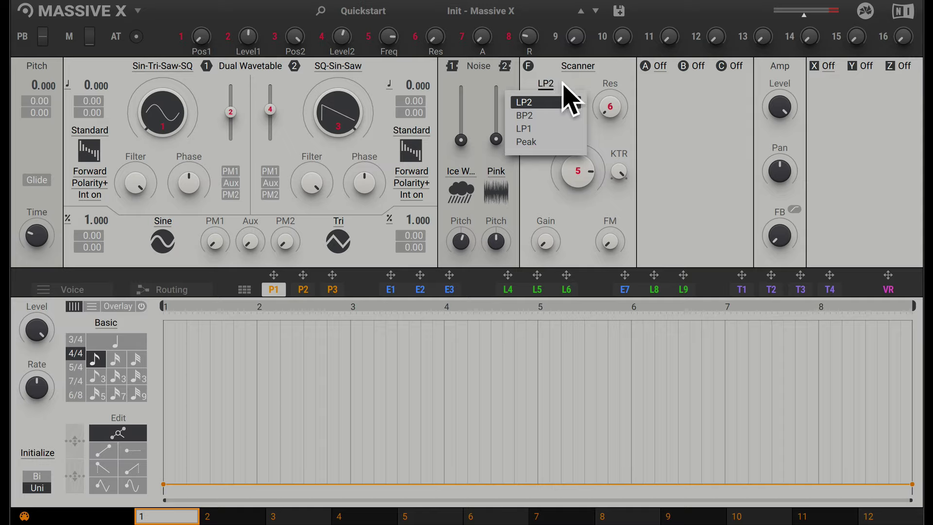
pyautogui.click(537, 82)
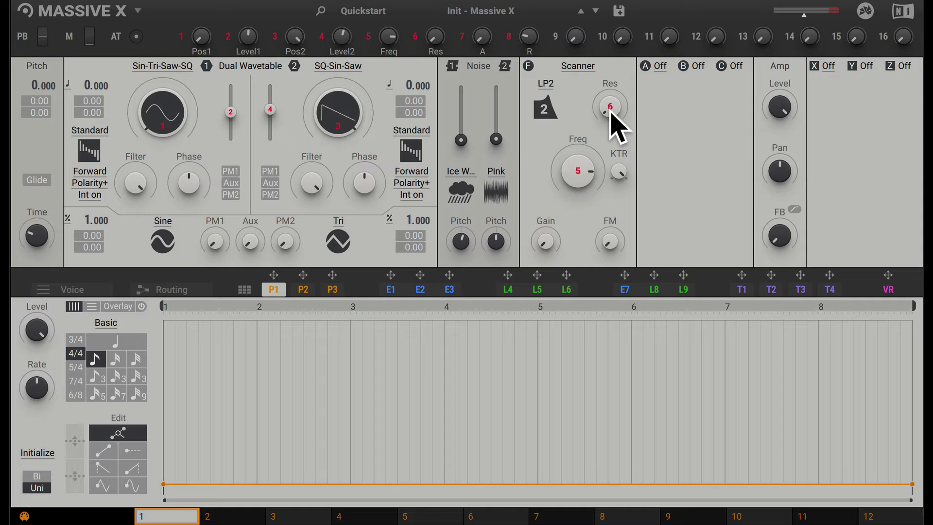
pyautogui.moveTo(611, 113)
pyautogui.mouseDown()
pyautogui.moveTo(611, 78)
pyautogui.moveTo(611, 104)
pyautogui.mouseUp()
pyautogui.moveTo(605, 170); pyautogui.dragTo(578, 170)
pyautogui.moveTo(545, 244); pyautogui.dragTo(545, 221)
# - Add a Distortion effect to insert slot A and lower its mix
pyautogui.click(662, 72)
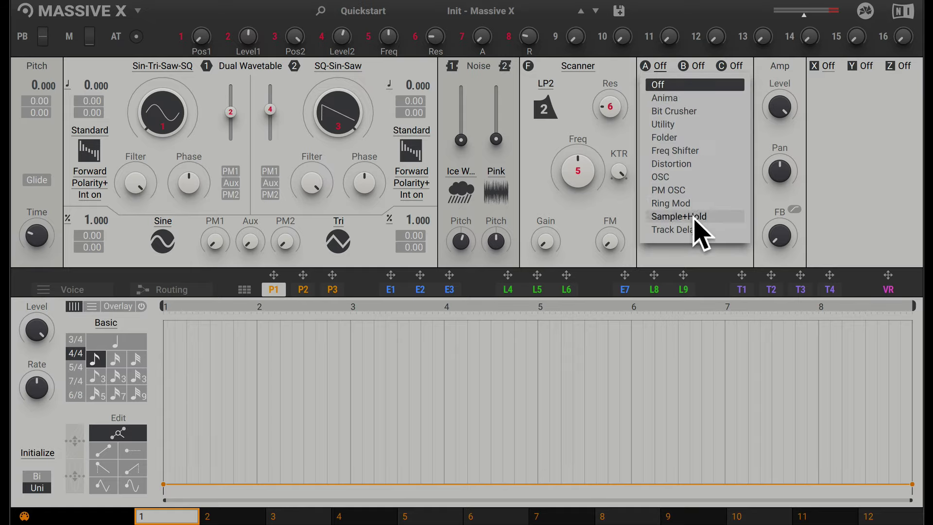
pyautogui.click(698, 180)
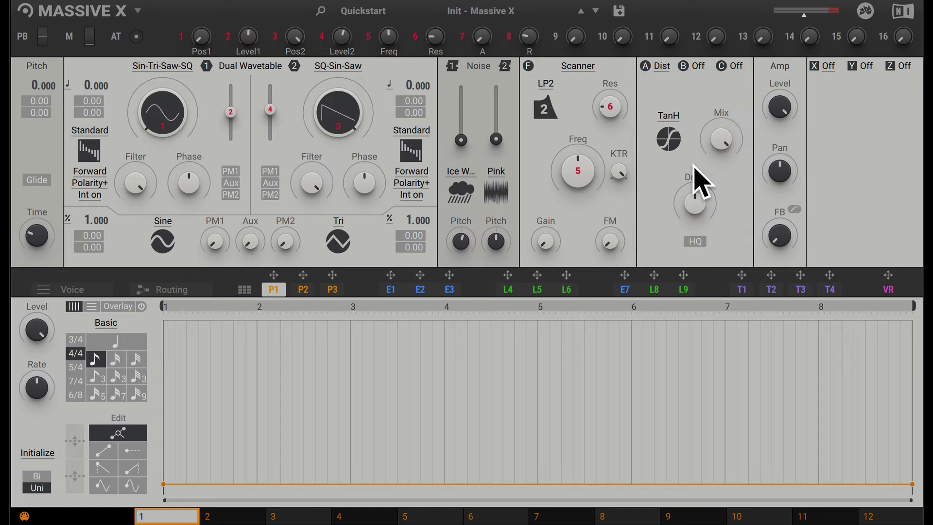
pyautogui.moveTo(720, 138); pyautogui.dragTo(721, 82)
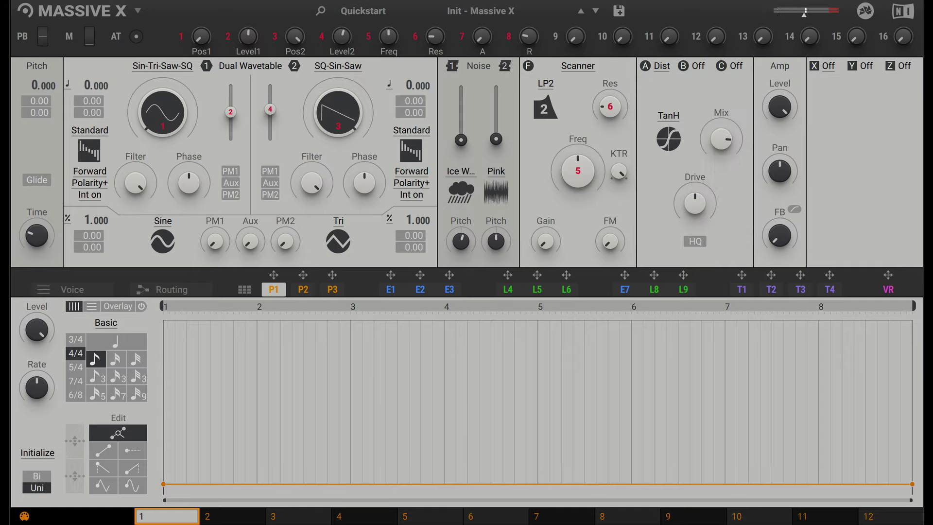
# - Switch the distortion curve from TanH to SinC, reduce mix, set drive about halfway, and enable HQ
pyautogui.click(662, 138)
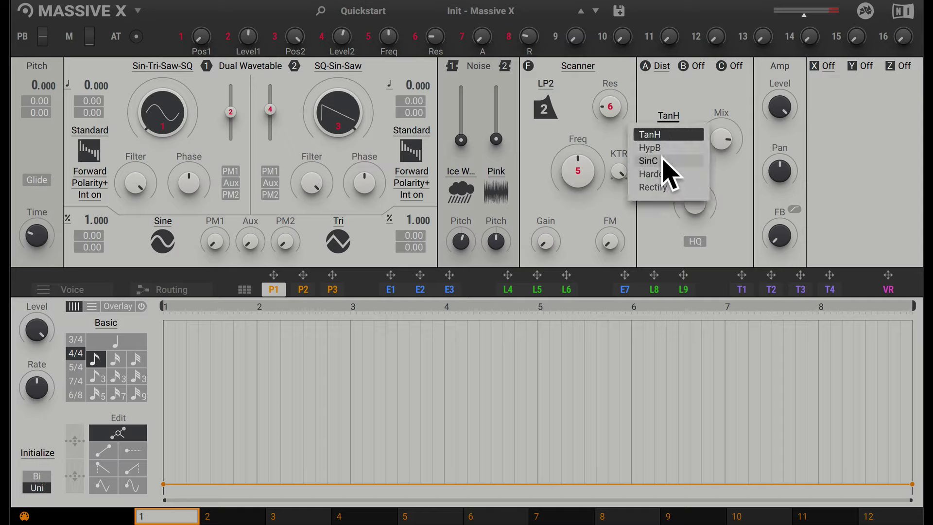
pyautogui.click(663, 157)
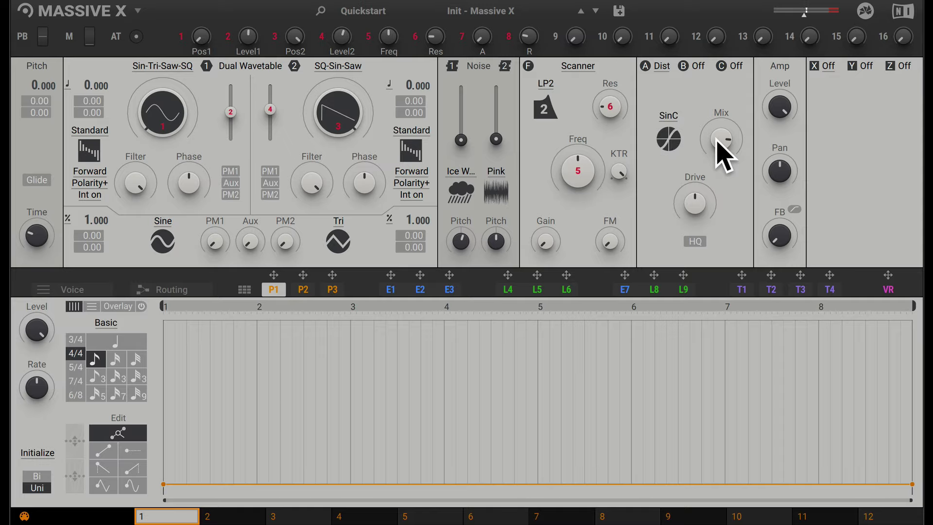
pyautogui.moveTo(718, 140)
pyautogui.mouseDown()
pyautogui.moveTo(717, 162)
pyautogui.moveTo(727, 146)
pyautogui.mouseUp()
pyautogui.moveTo(695, 204); pyautogui.dragTo(695, 208)
pyautogui.click(694, 241)
# - Toggle the distortion's HQ button off
pyautogui.click(694, 241)
# - Put a Reverb in master effect slot X and raise its mix
pyautogui.click(795, 210)
pyautogui.click(828, 67)
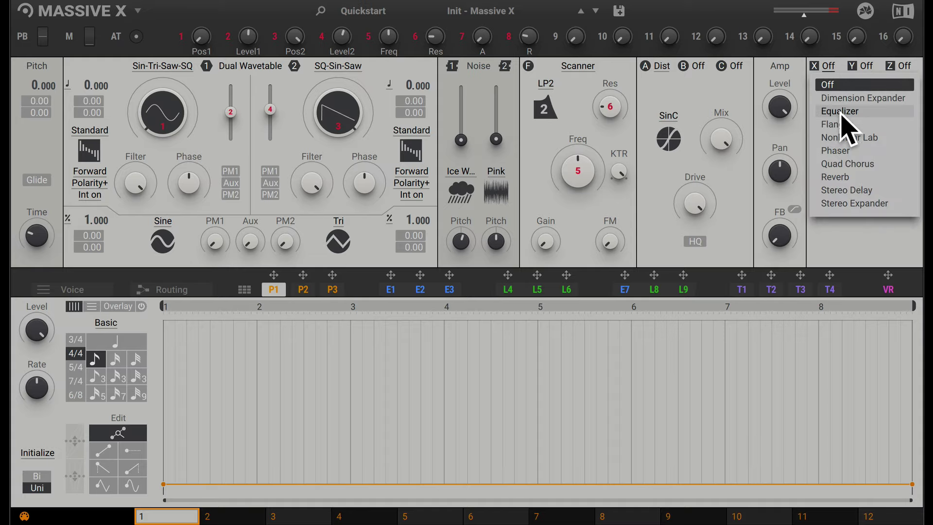
pyautogui.click(844, 182)
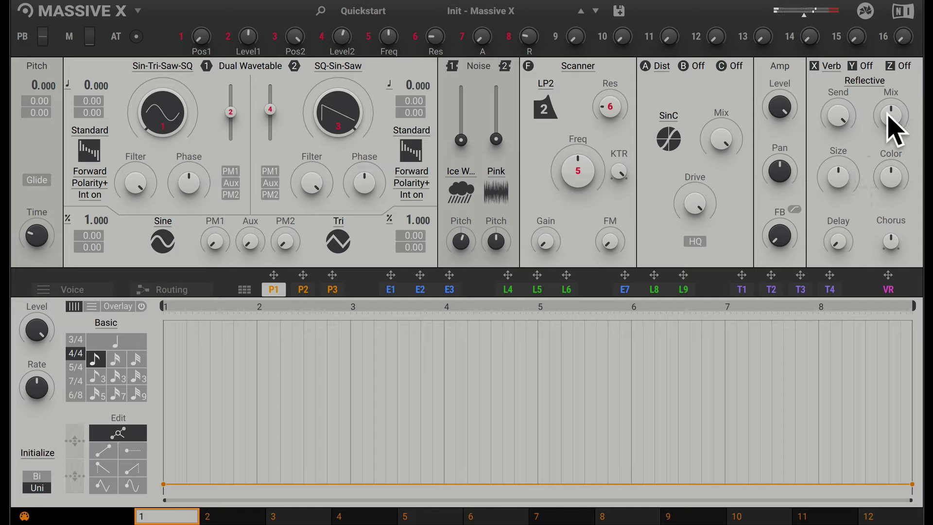
pyautogui.moveTo(892, 119); pyautogui.dragTo(892, 105)
# - Select the empty master effect slot Y and load a Phaser into it
pyautogui.click(865, 68)
pyautogui.click(865, 68)
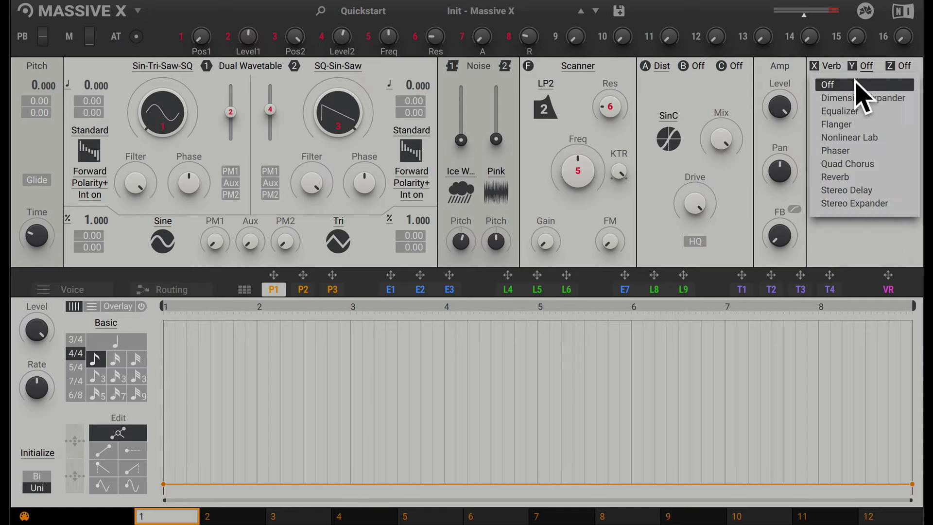
pyautogui.click(836, 150)
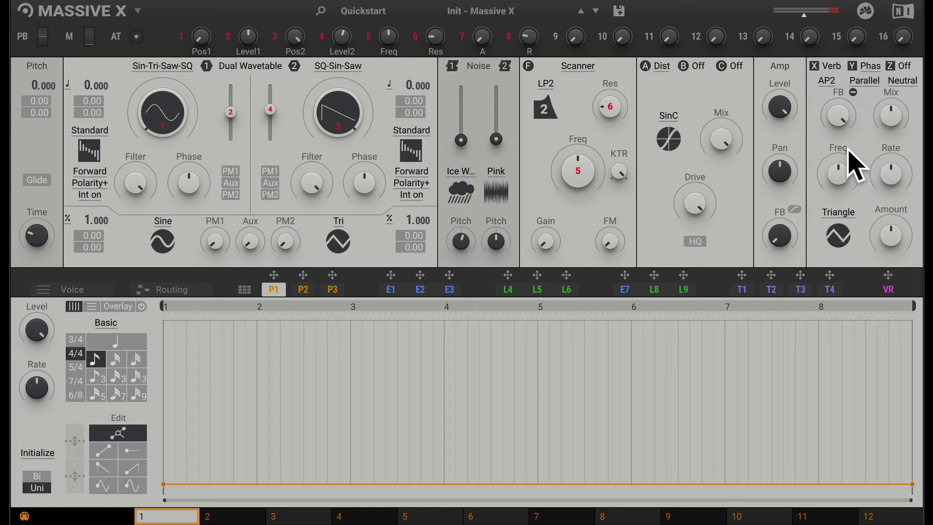